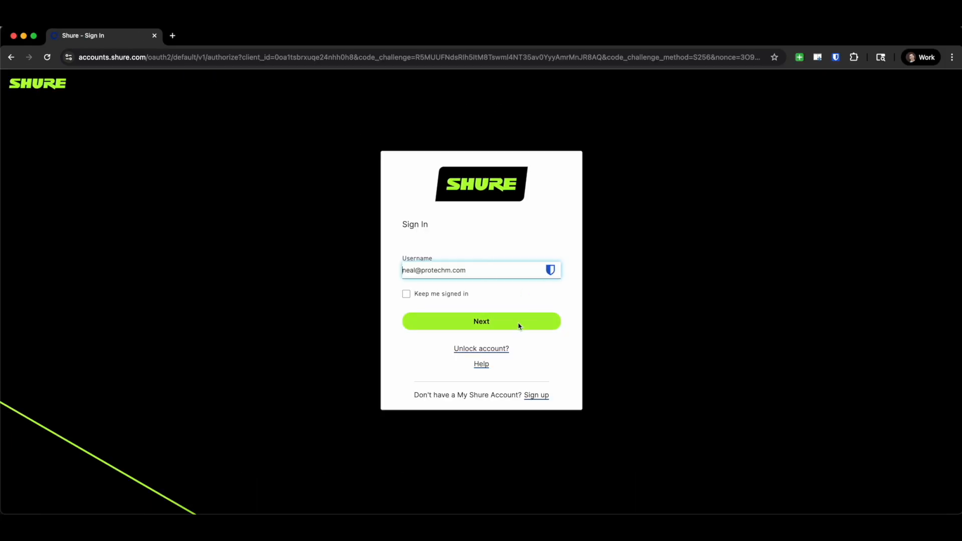
Sign in to Shure Accounts with the Bitwarden-saved password for accounts.shure.com.
click(512, 325)
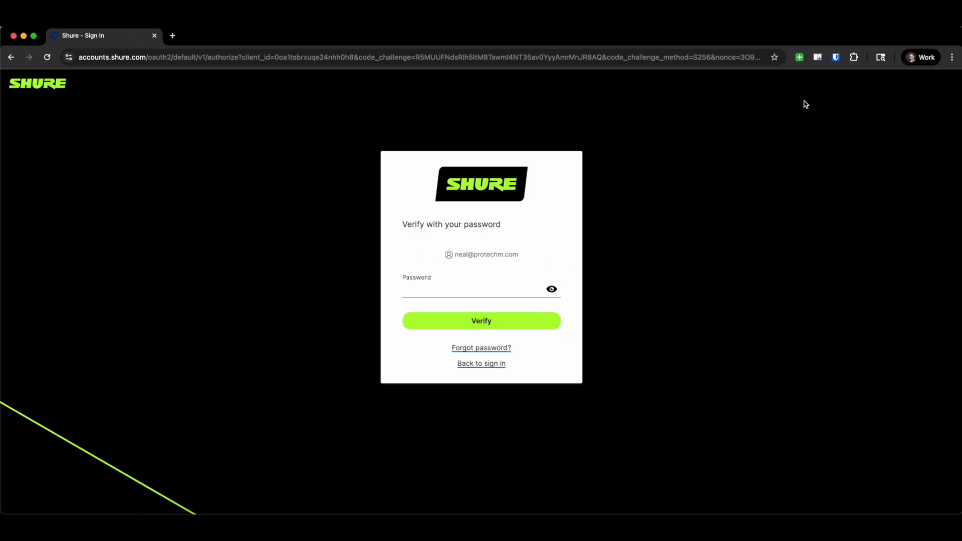
click(838, 57)
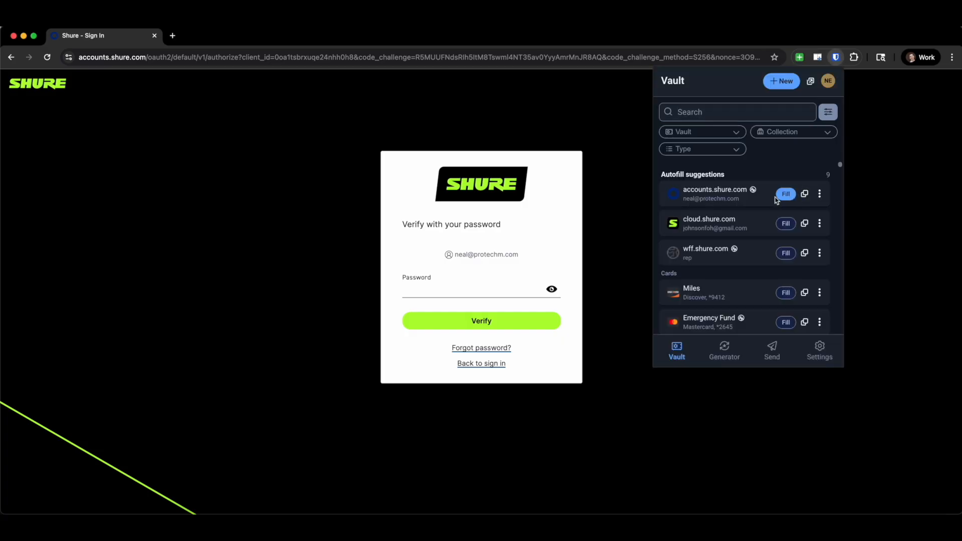
click(784, 194)
click(512, 320)
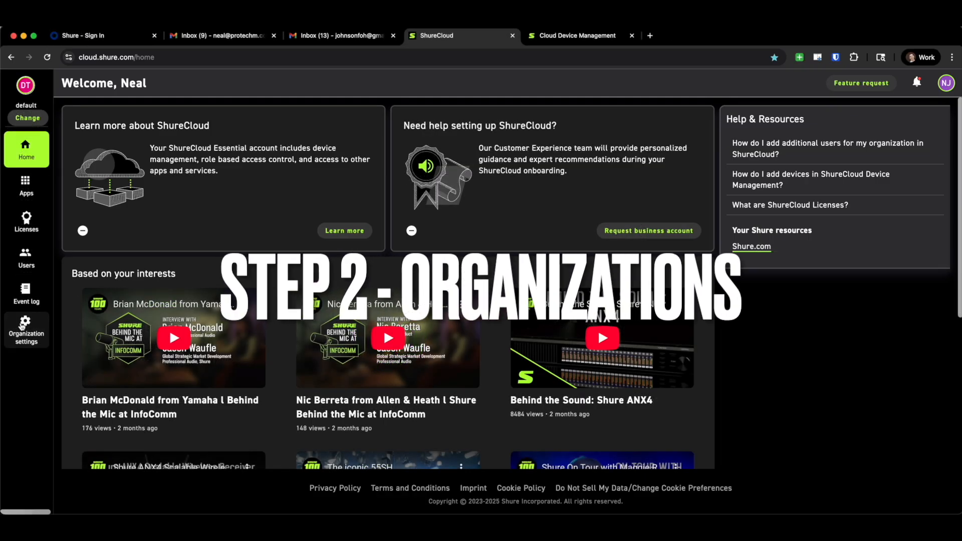
Change the organization details to name 'PTM Test' and company 'Test Company' and save.
click(22, 326)
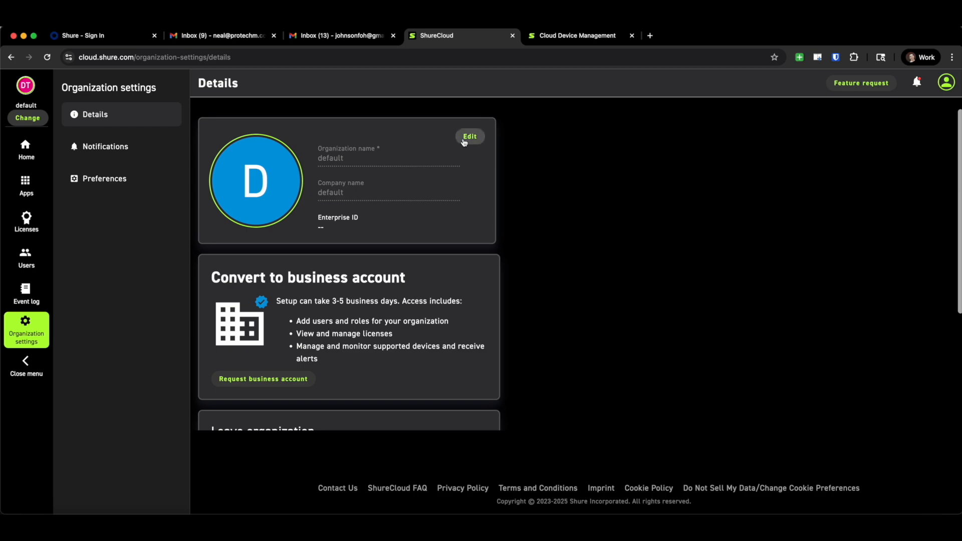
click(464, 140)
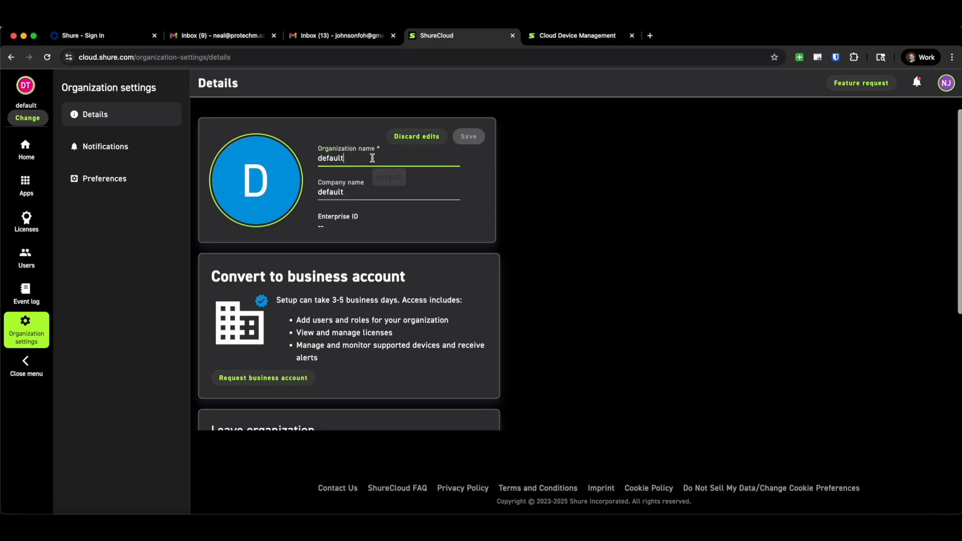
drag(372, 158, 309, 161)
text(PTM)
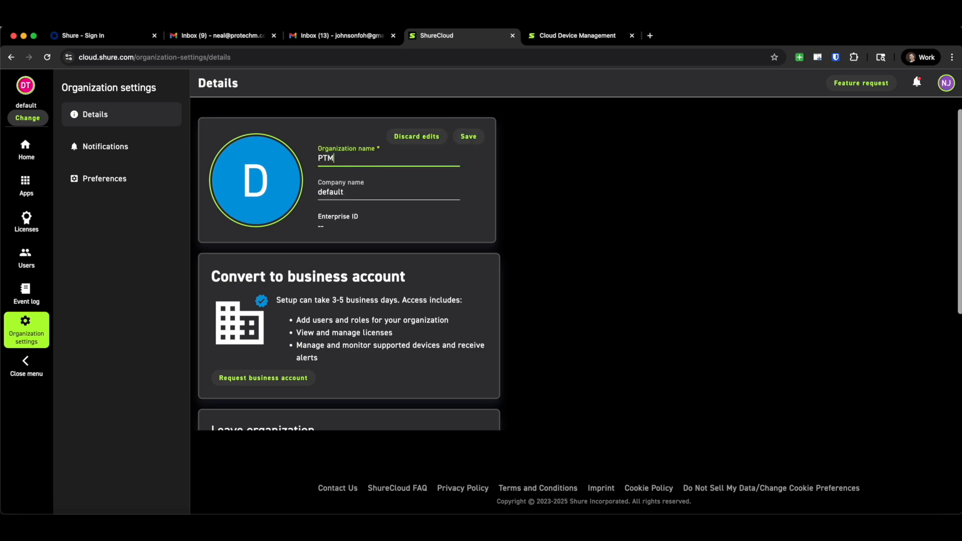
text( Test)
drag(351, 192, 309, 195)
text(T)
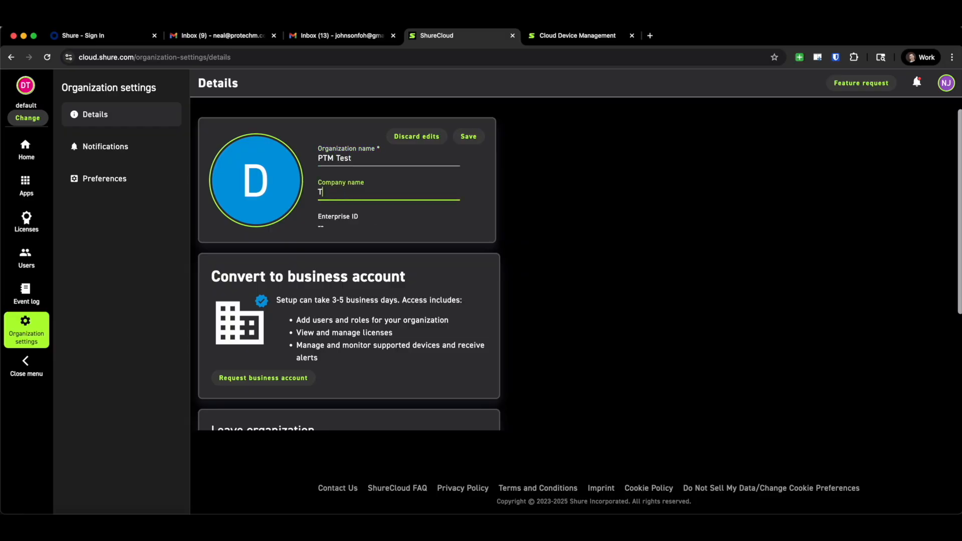
text(est Company)
click(468, 136)
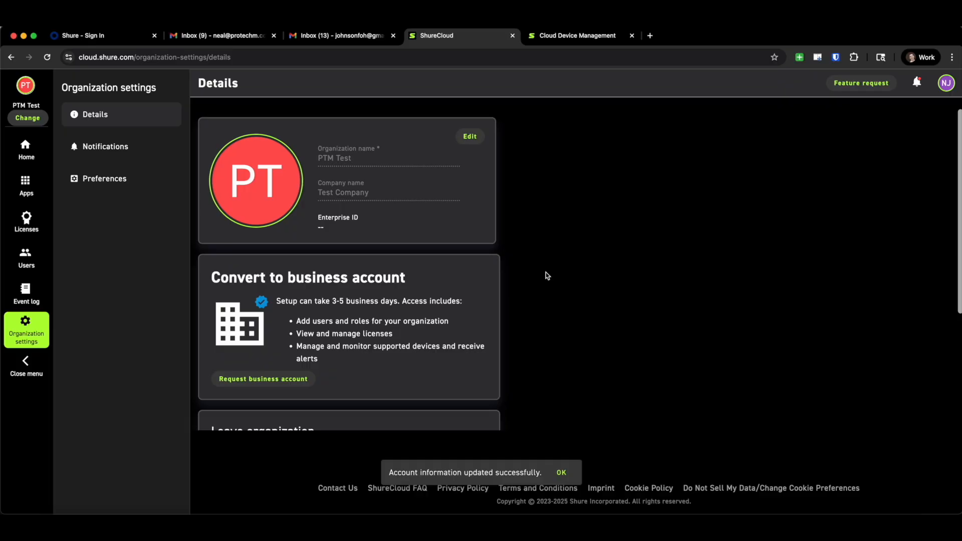
Invite a user with their first name, last name and e-mail as User, license and device admin.
click(27, 258)
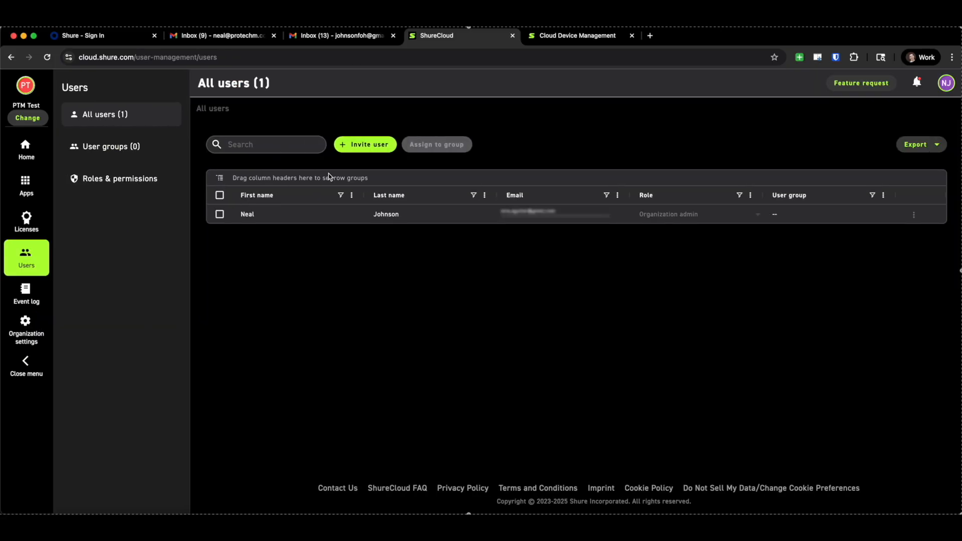
click(368, 146)
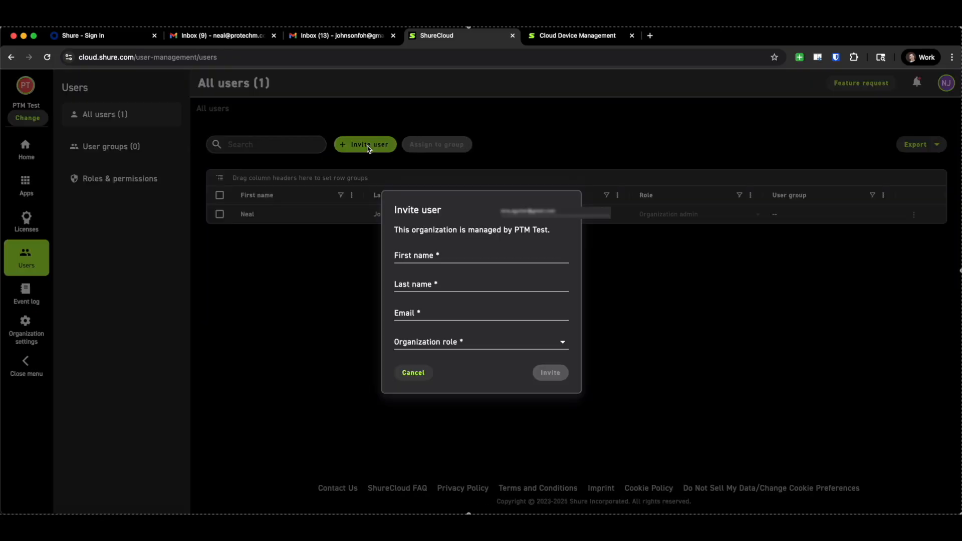
click(415, 256)
key(Tab)
key(Tab)
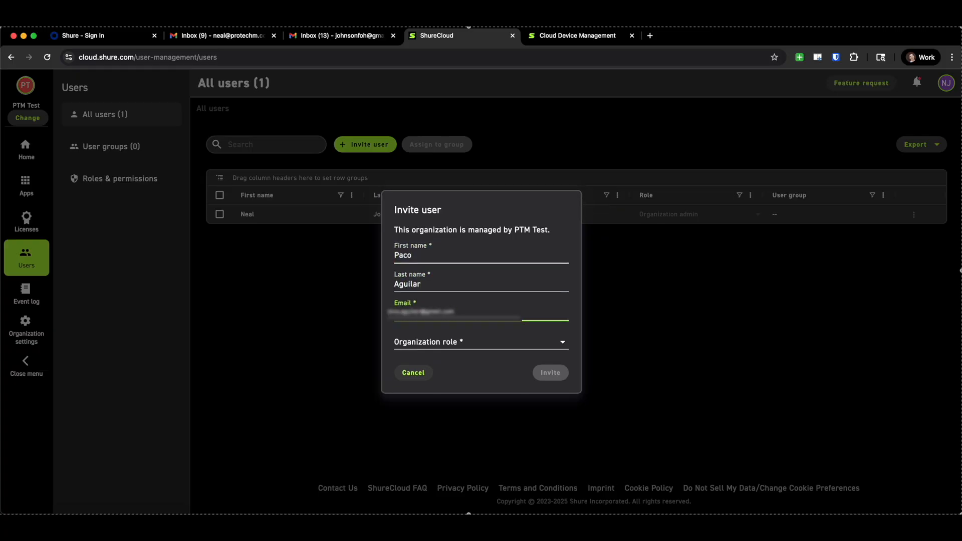
click(441, 341)
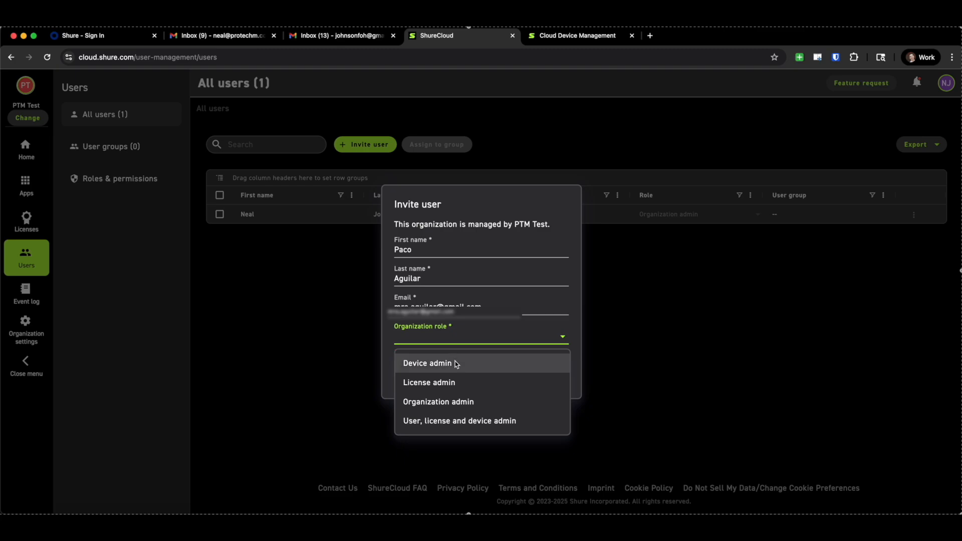
click(470, 426)
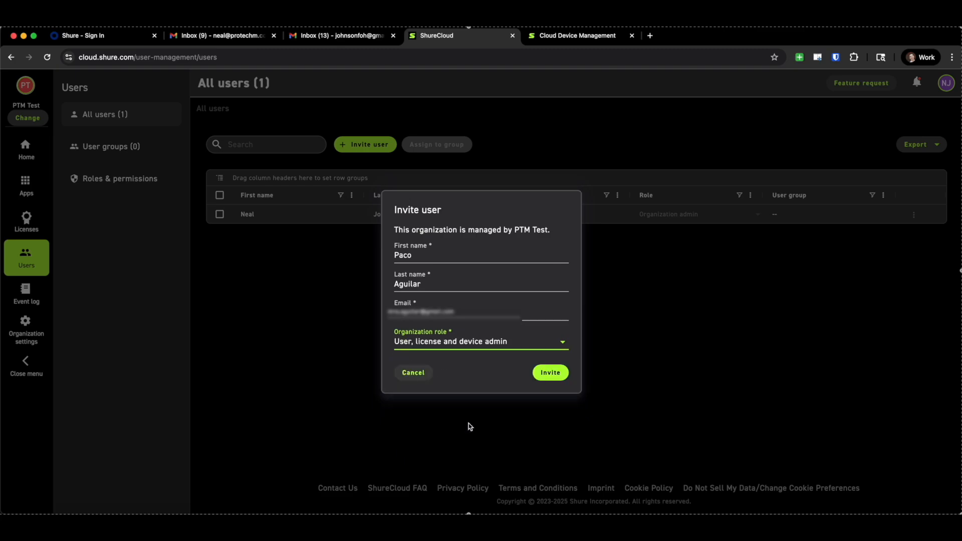
click(542, 373)
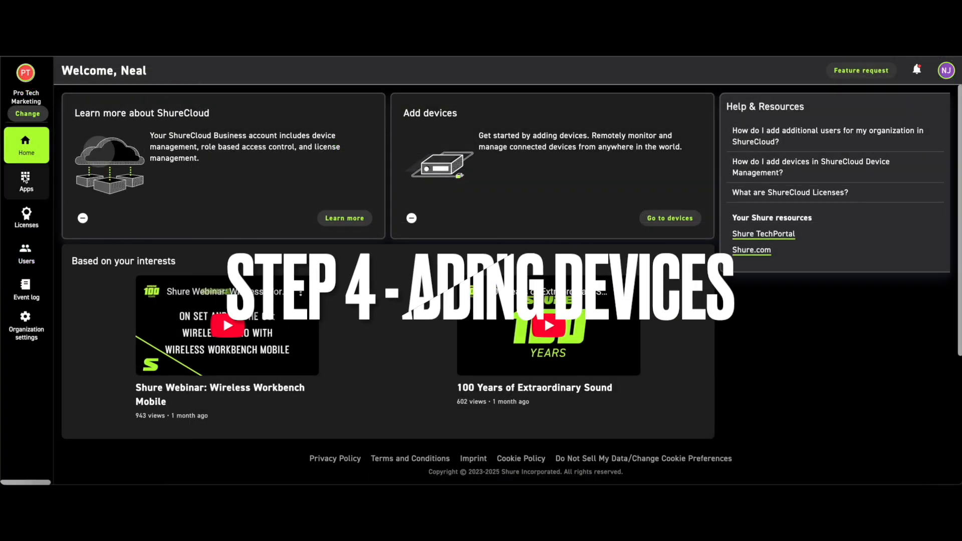
Launch Device Management from Apps and start an Add devices local-network scan.
click(25, 177)
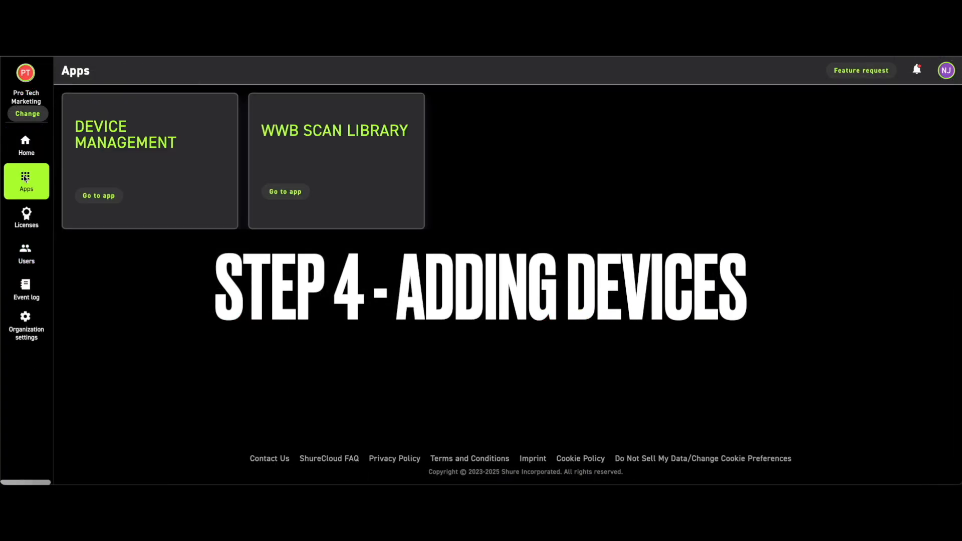
click(103, 197)
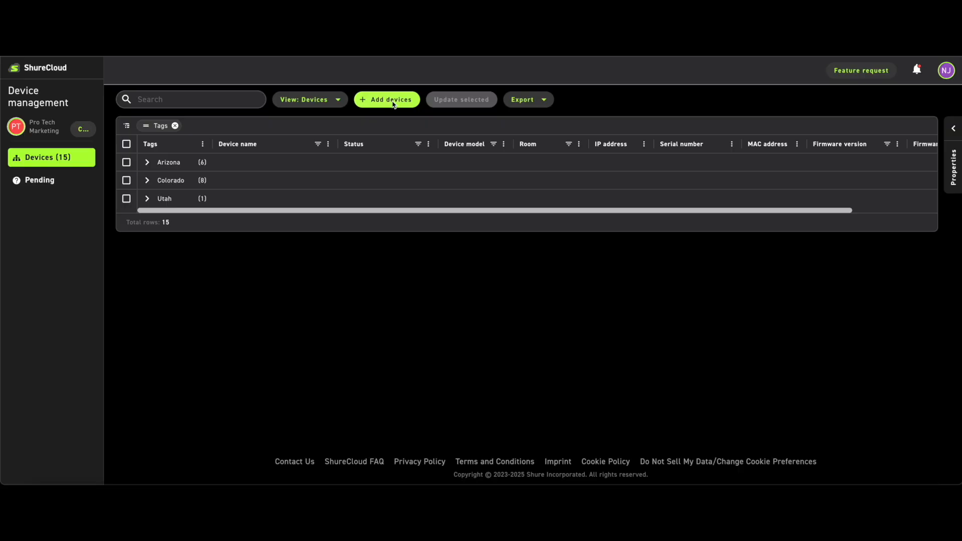
click(392, 100)
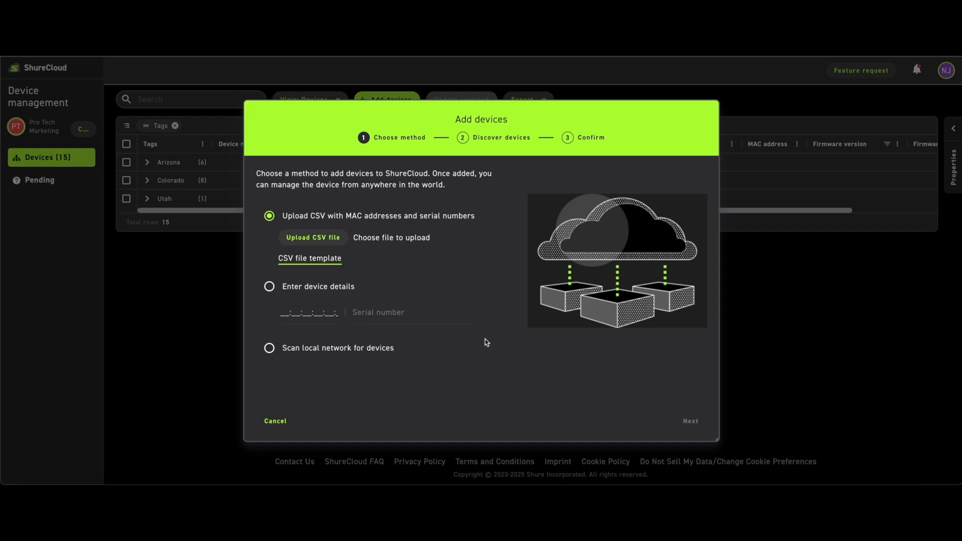
click(269, 350)
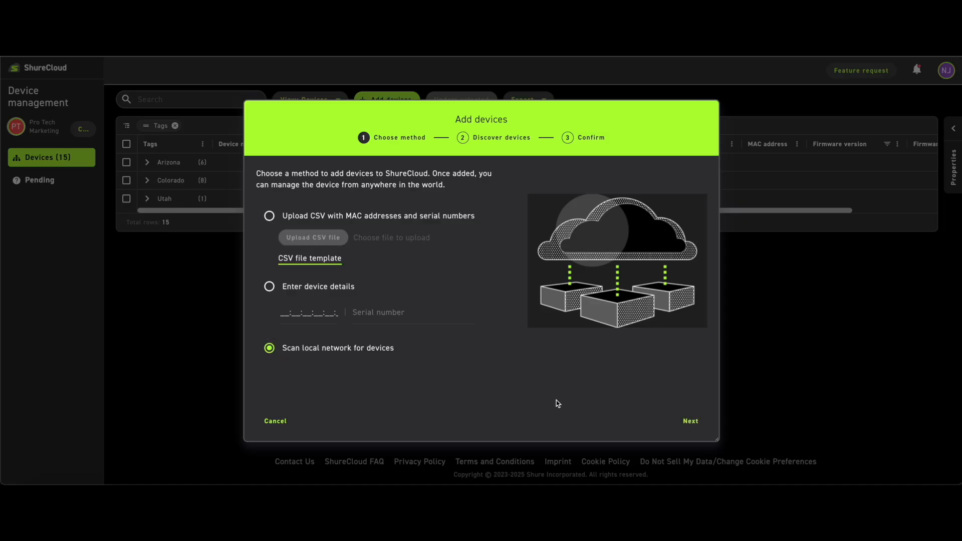
click(694, 423)
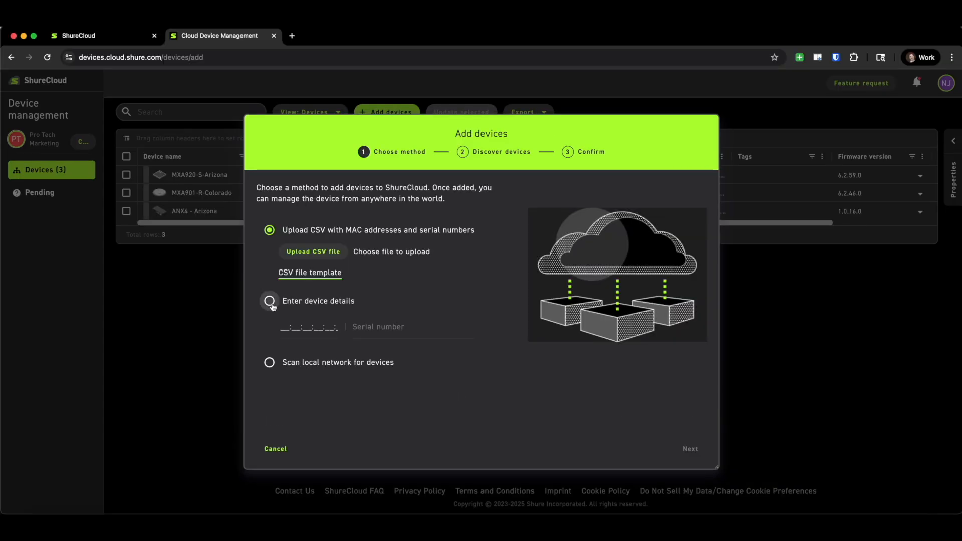
Claim the ANX4 by MAC 00:0e:dd:aa:7d:0 and serial 2EC31811250 into Device Management.
click(273, 308)
text(00:0e:)
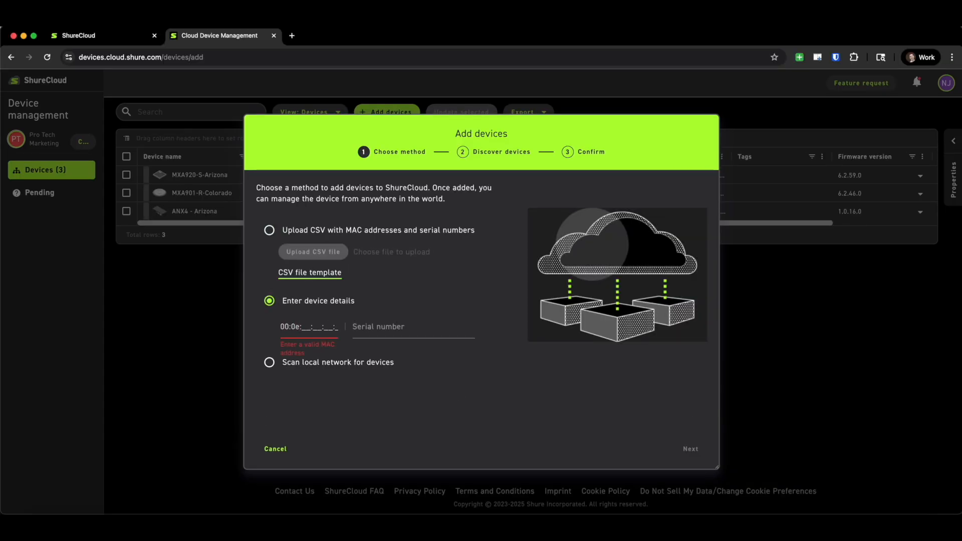
text(dd:aa:7d:0)
key(Tab)
text(2ed31811250)
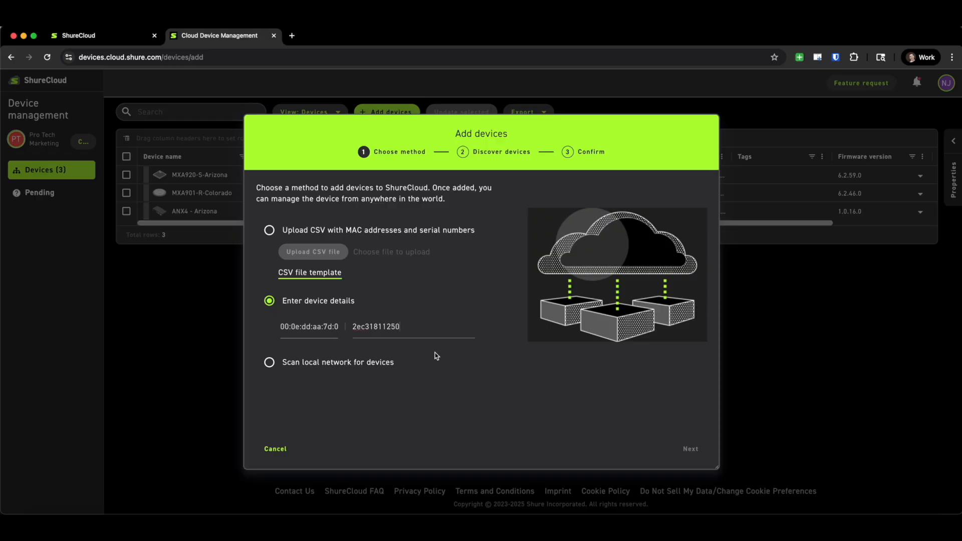
click(365, 327)
key(BackSpace)
key(BackSpace)
text(EC)
click(690, 449)
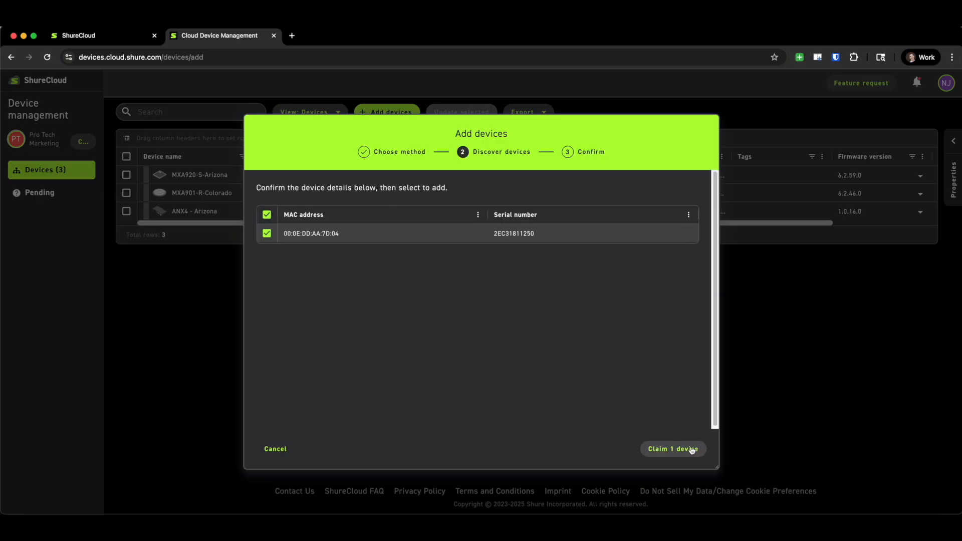
click(661, 449)
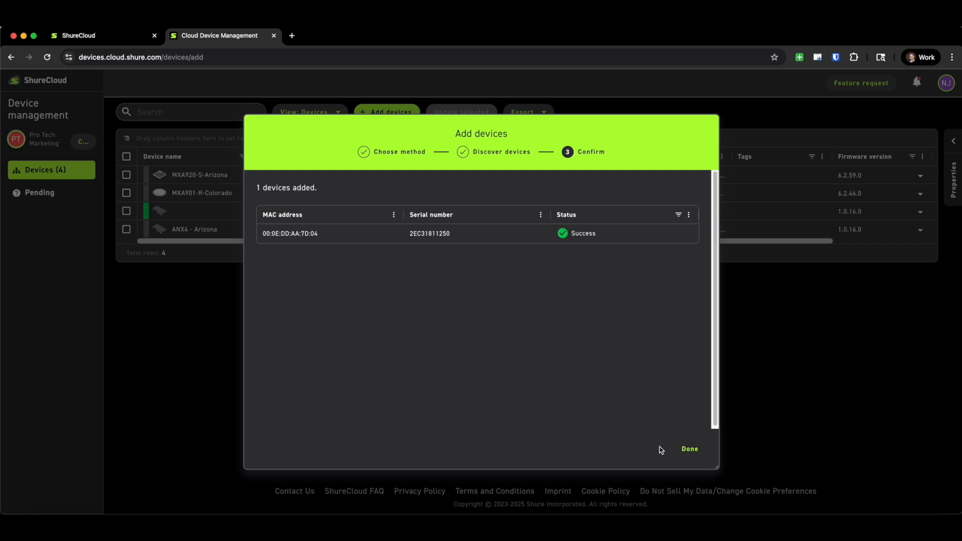
click(694, 450)
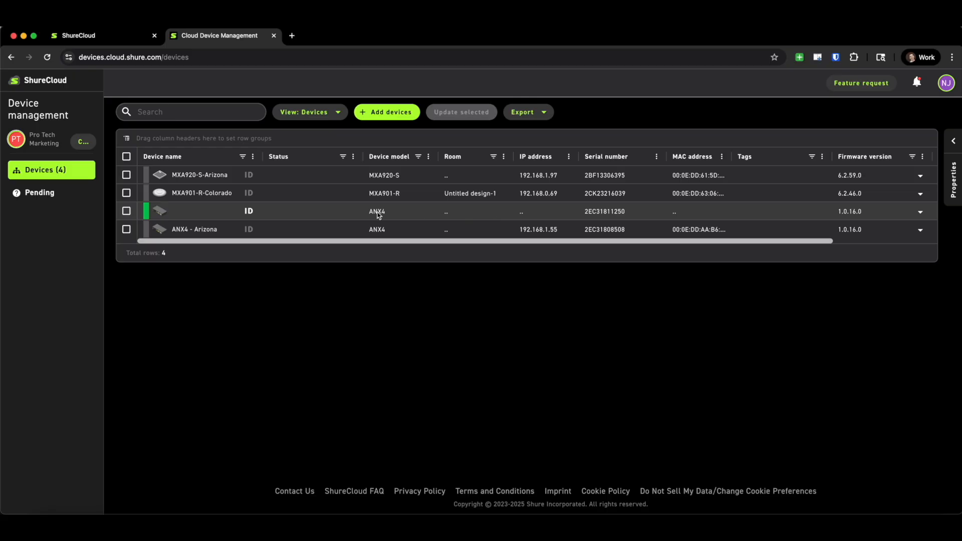
Rename the new ANX4 to 'ANX4 - Utah' in its properties, then close the panel.
click(127, 212)
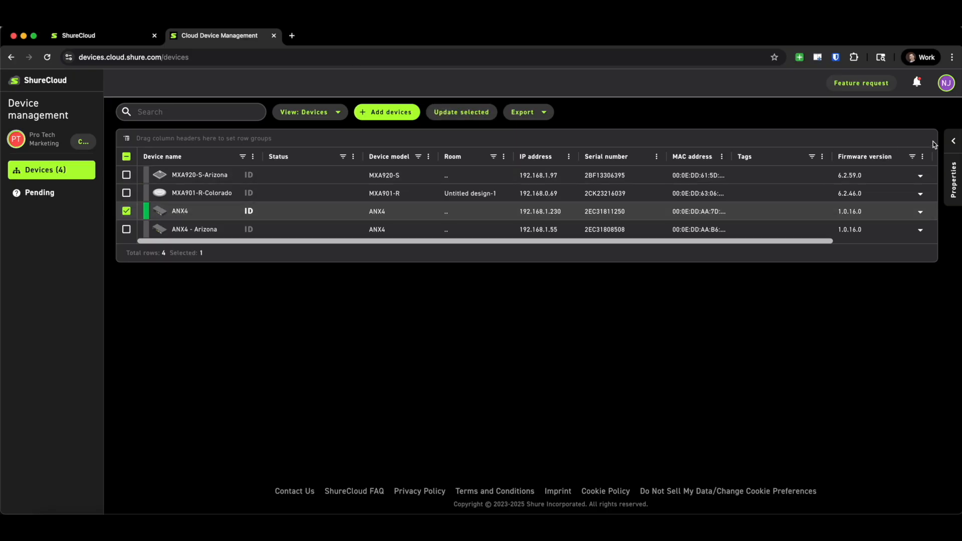
click(953, 148)
click(873, 177)
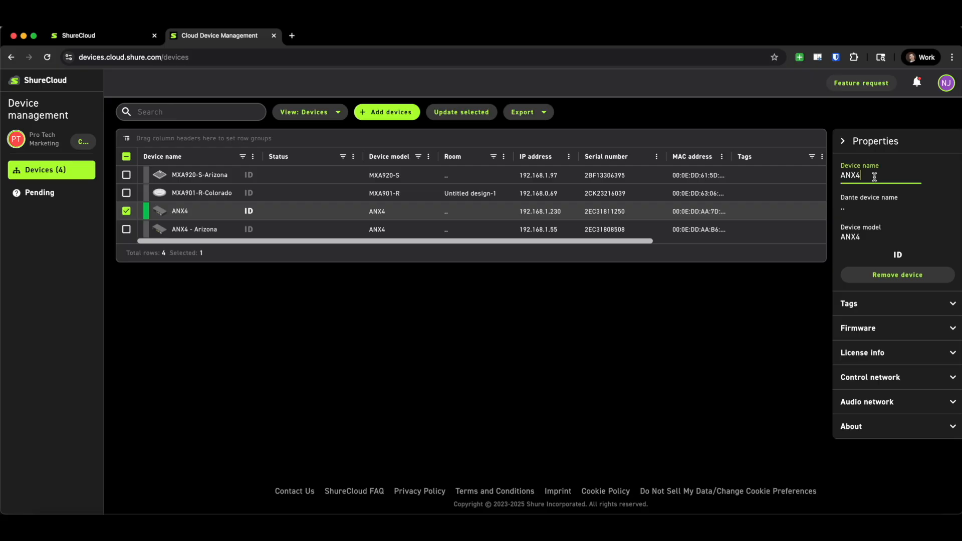
text(- Utah)
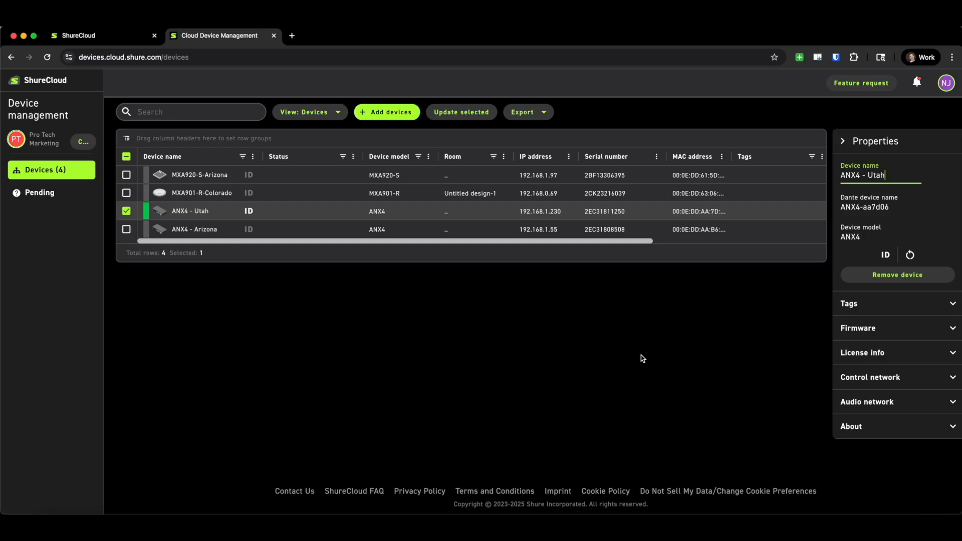
click(843, 141)
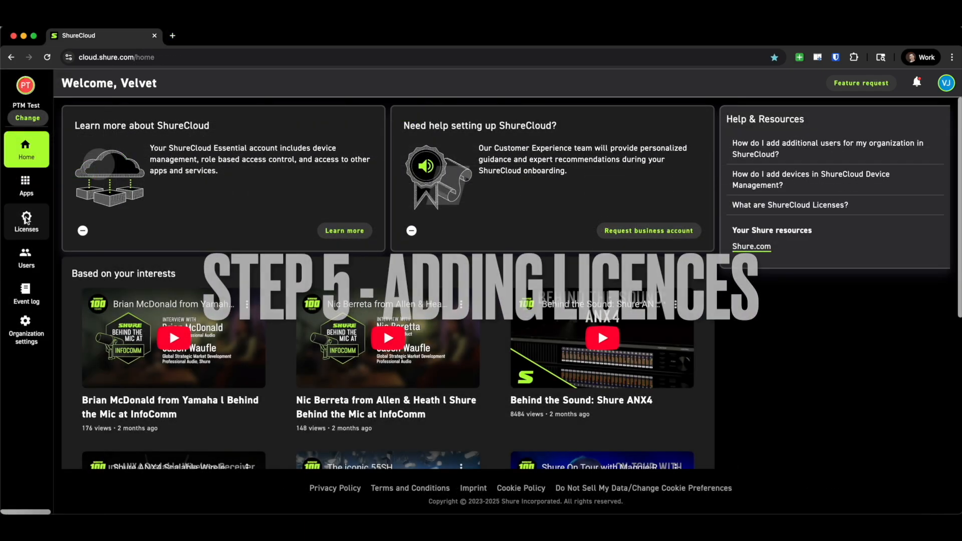
Start adding licenses via claim code from the Licenses page and continue to Cleverbridge.
click(26, 220)
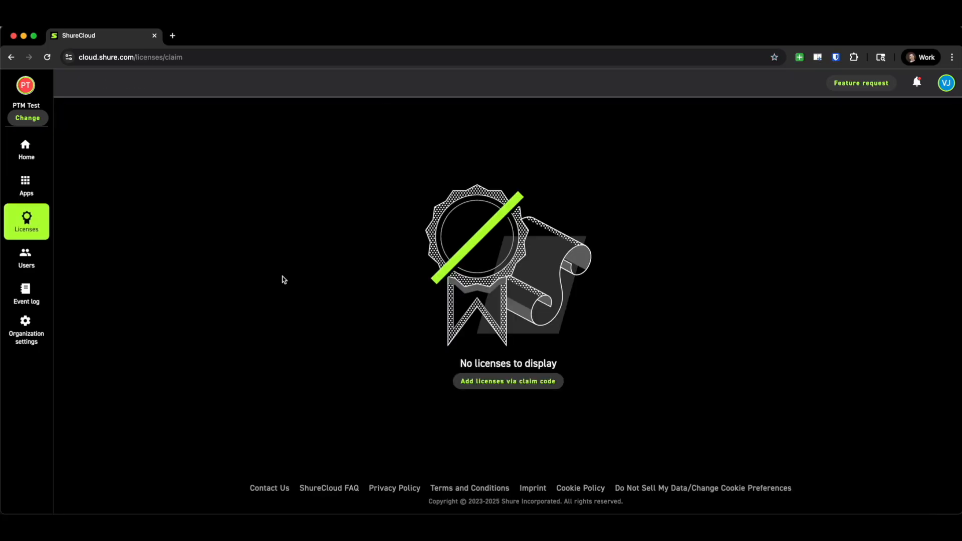
click(516, 386)
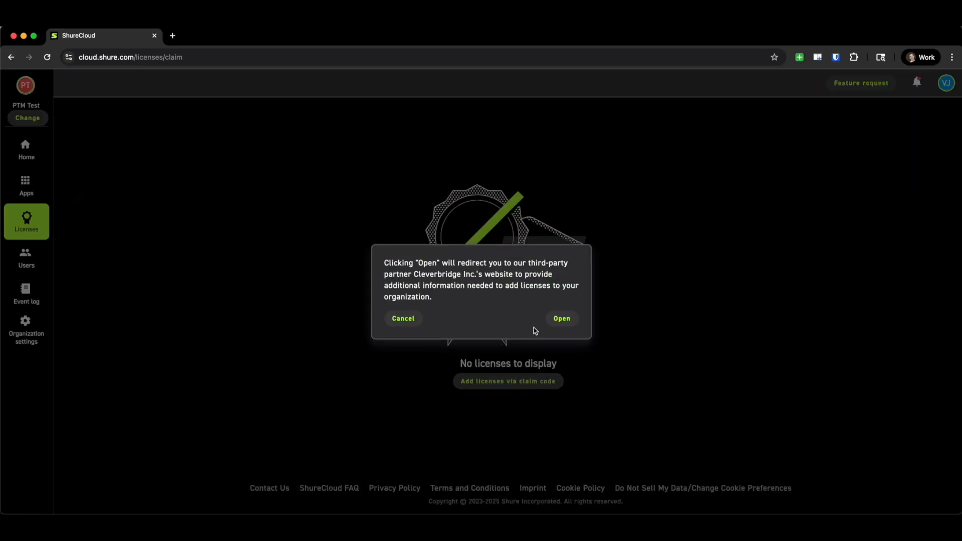
click(561, 319)
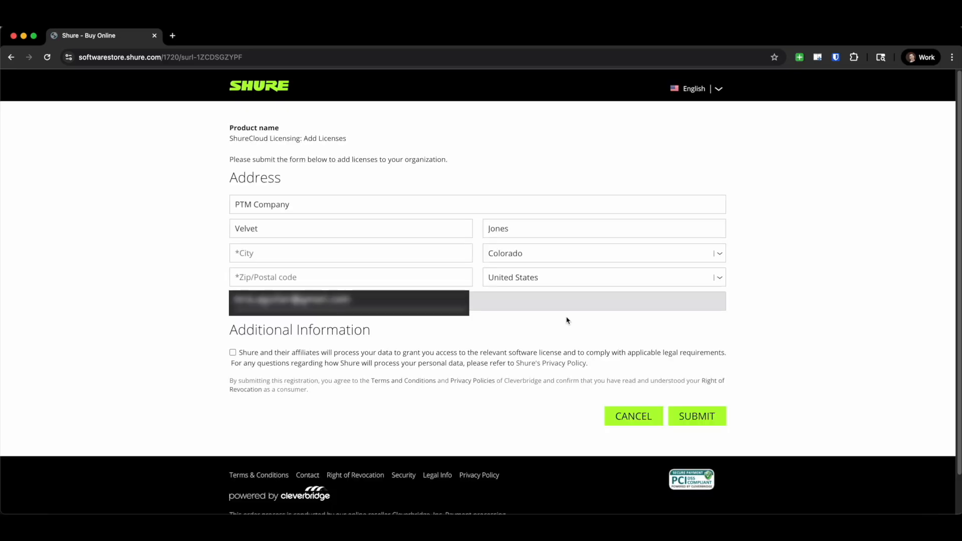
Fill in the city and postal code, accept the data consent, and submit the registration.
click(312, 255)
text(D)
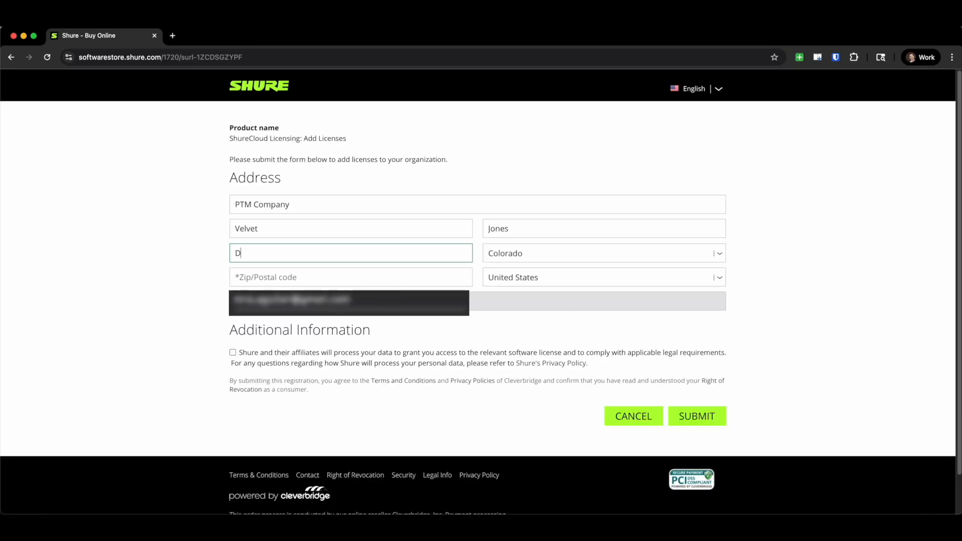
text(enver)
click(293, 277)
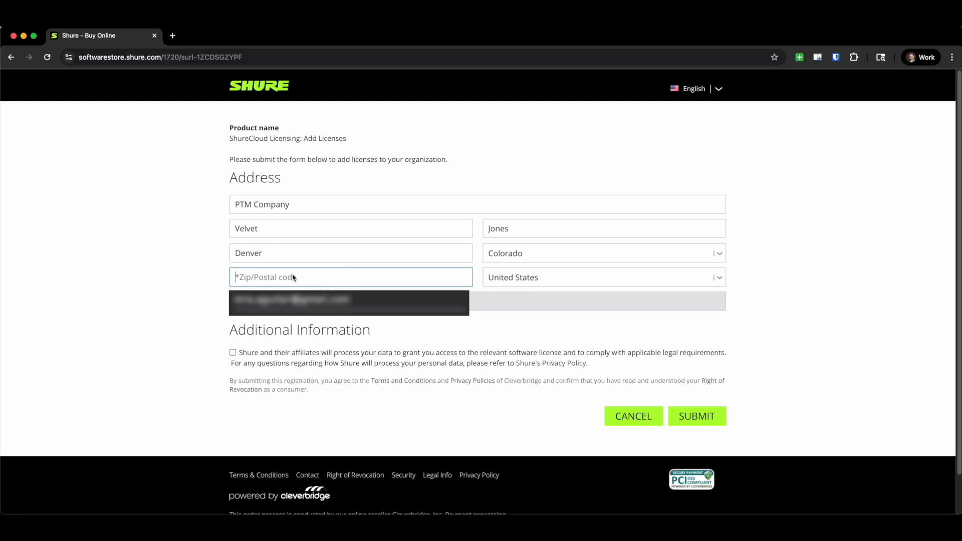
text(80222)
click(233, 352)
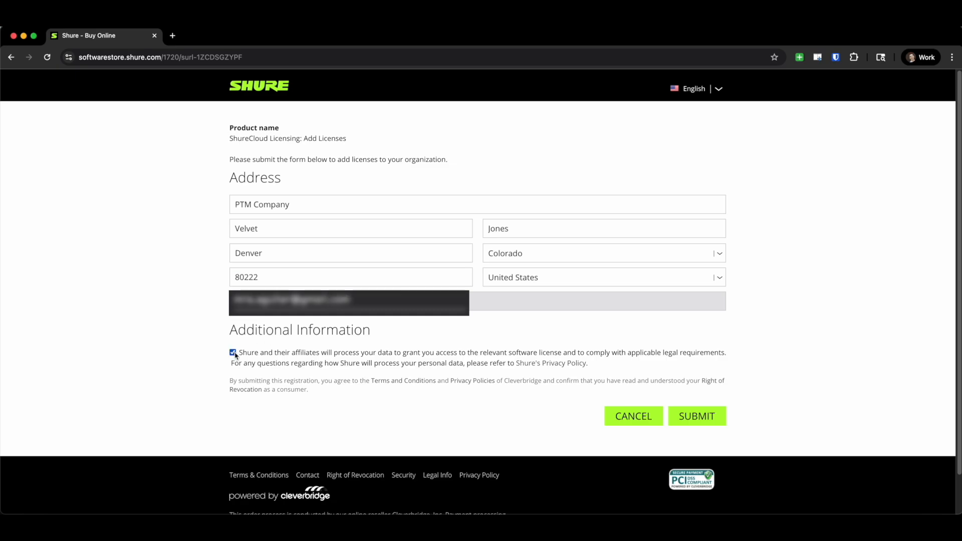
click(699, 421)
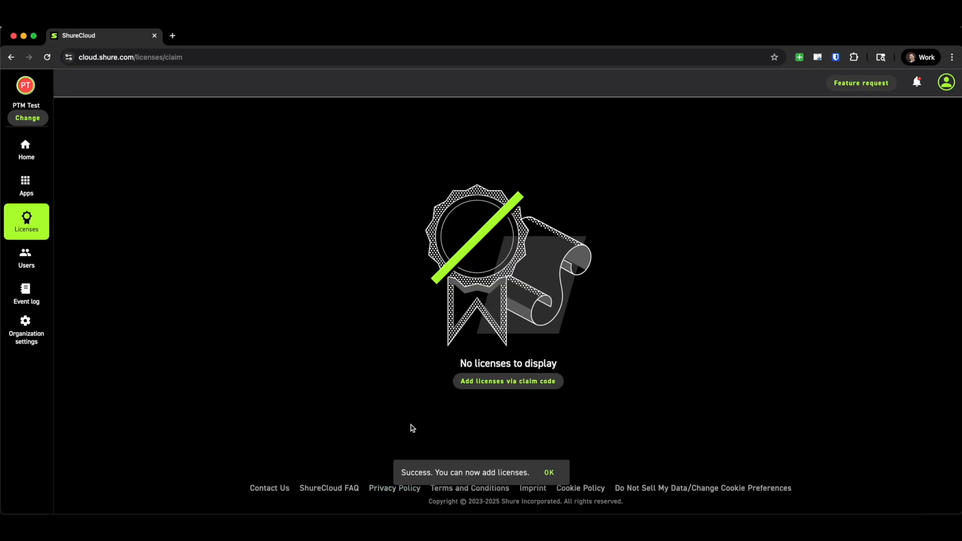
Dismiss the success notice and open the Add licenses via claim code dialog.
click(541, 472)
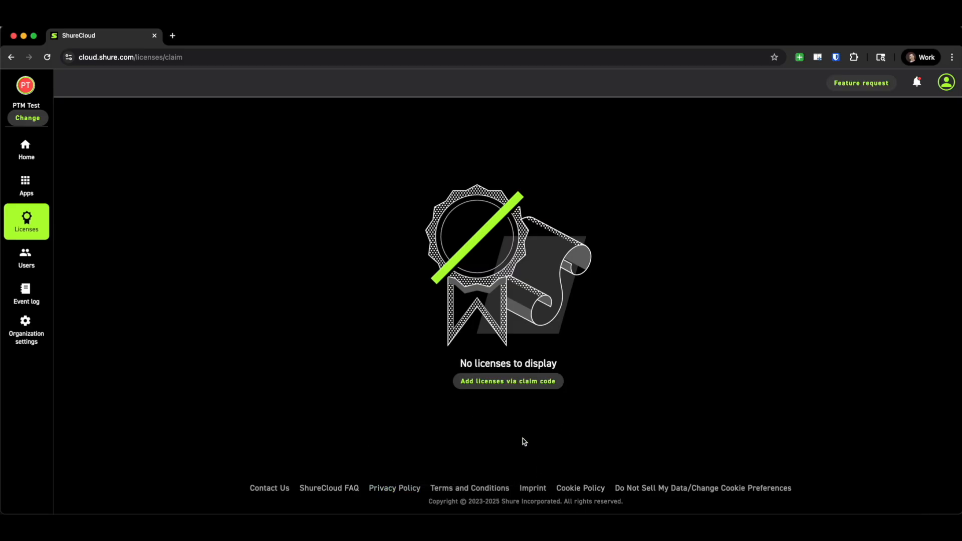
click(495, 385)
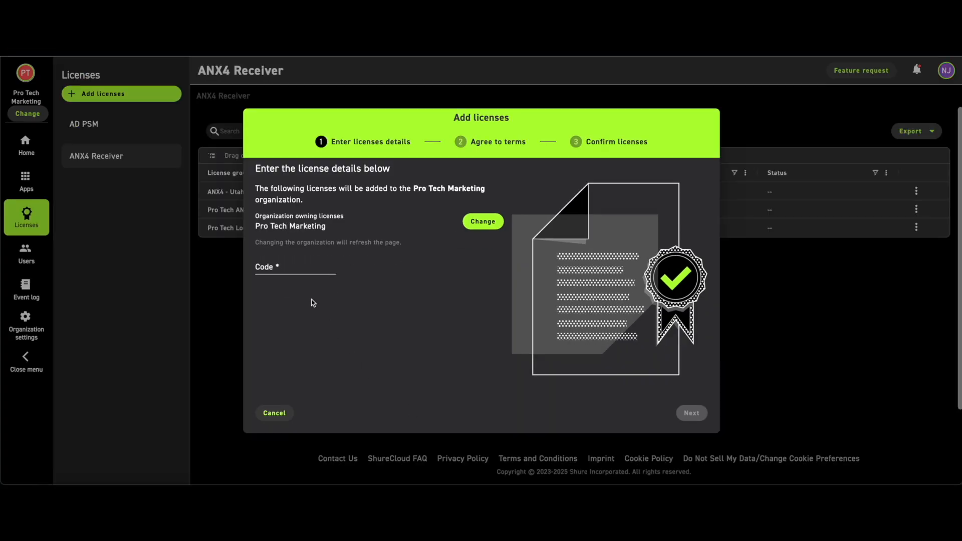
Paste the claim code, accept the Channel License Agreement, and add the 4 ANX4 channel expansion licenses.
click(277, 267)
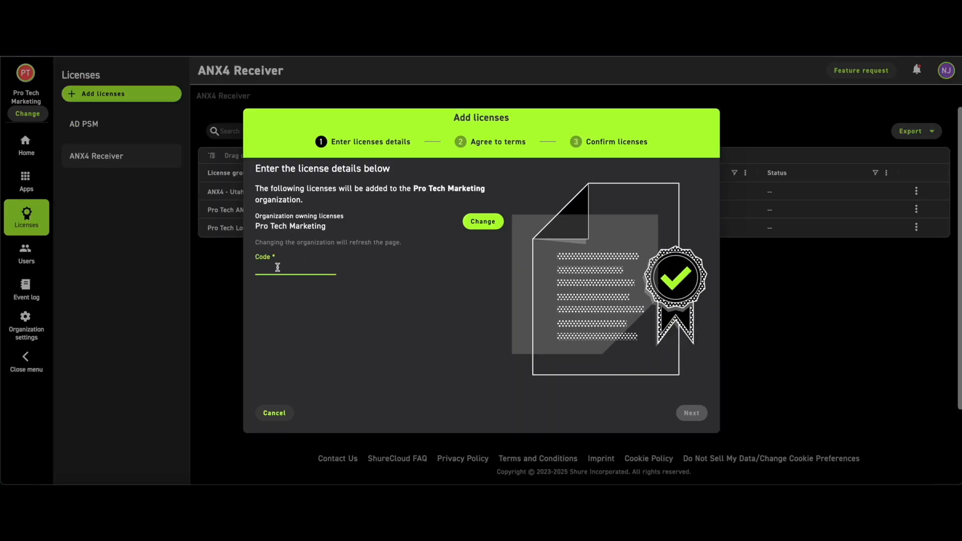
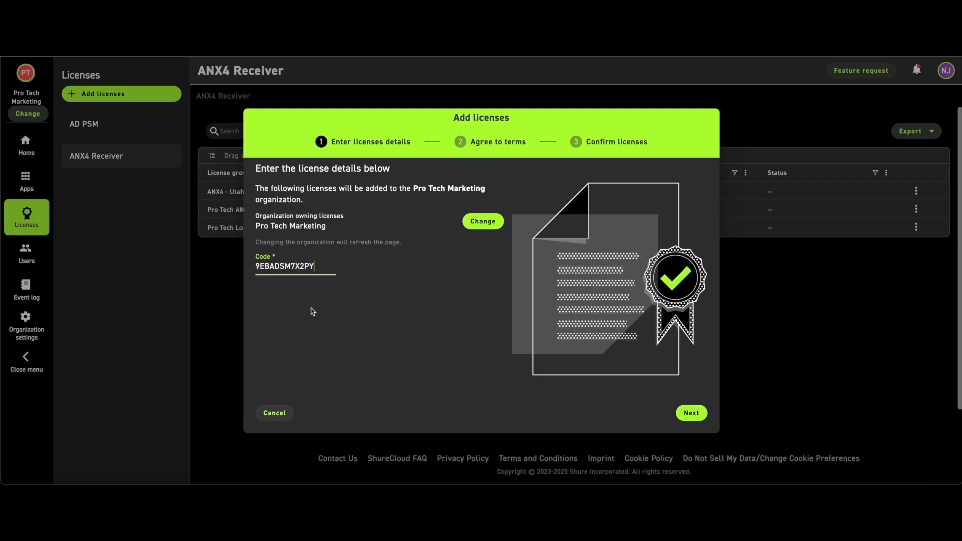
click(690, 413)
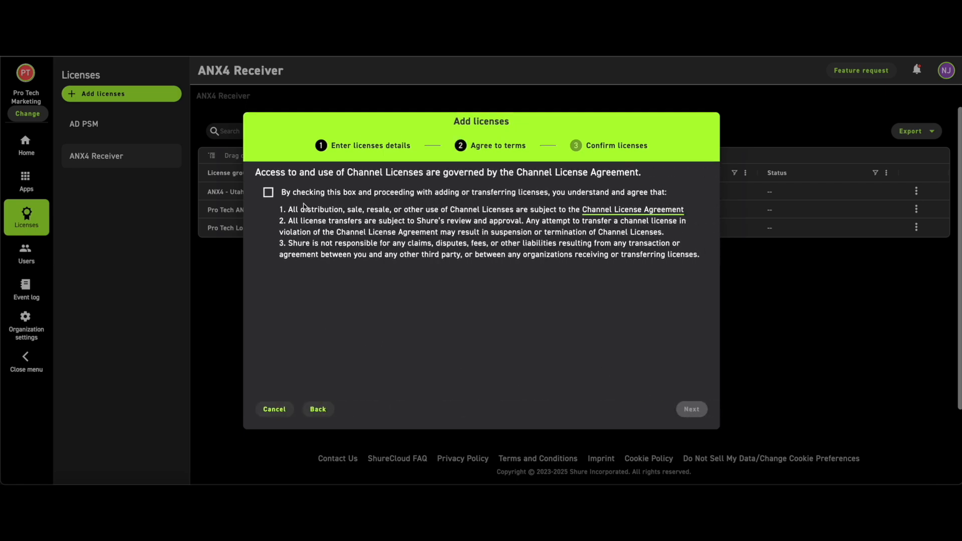
click(268, 193)
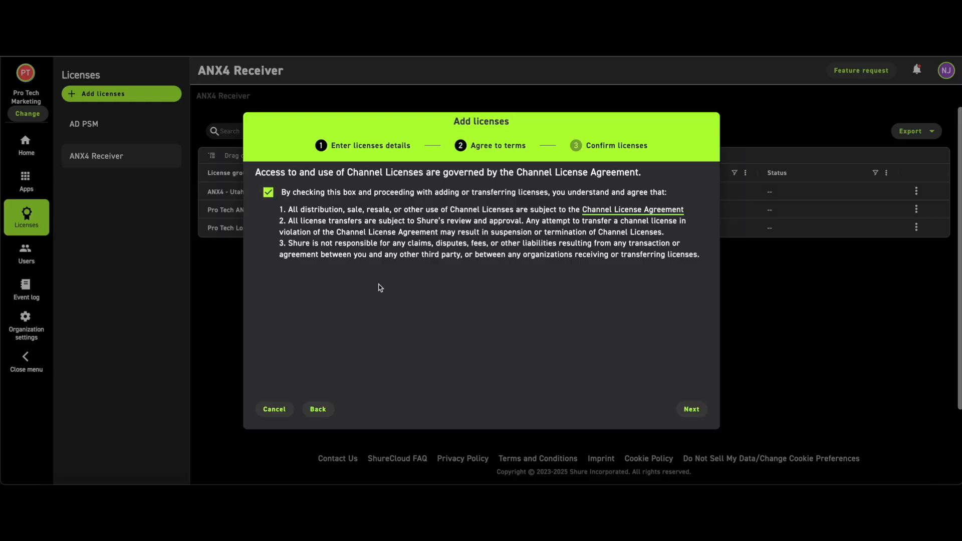
click(691, 411)
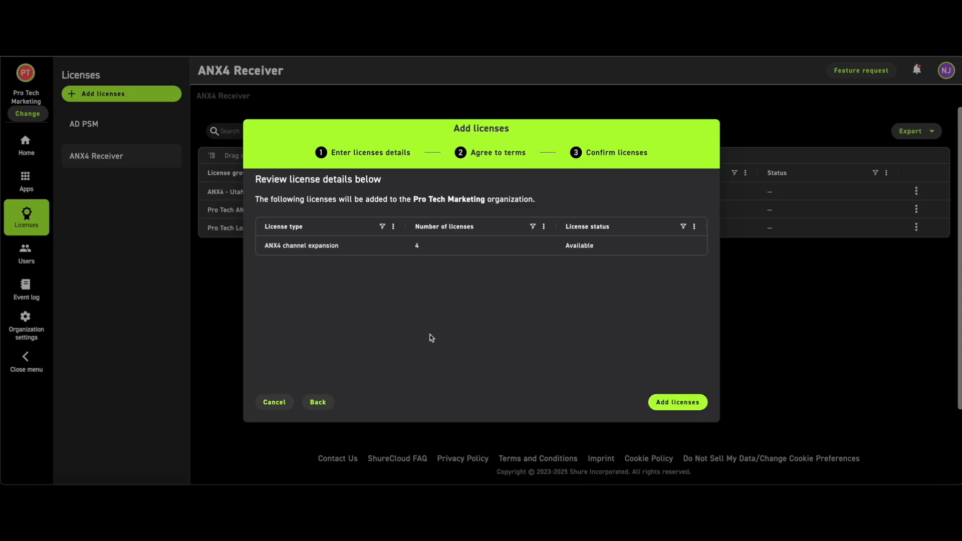
click(673, 404)
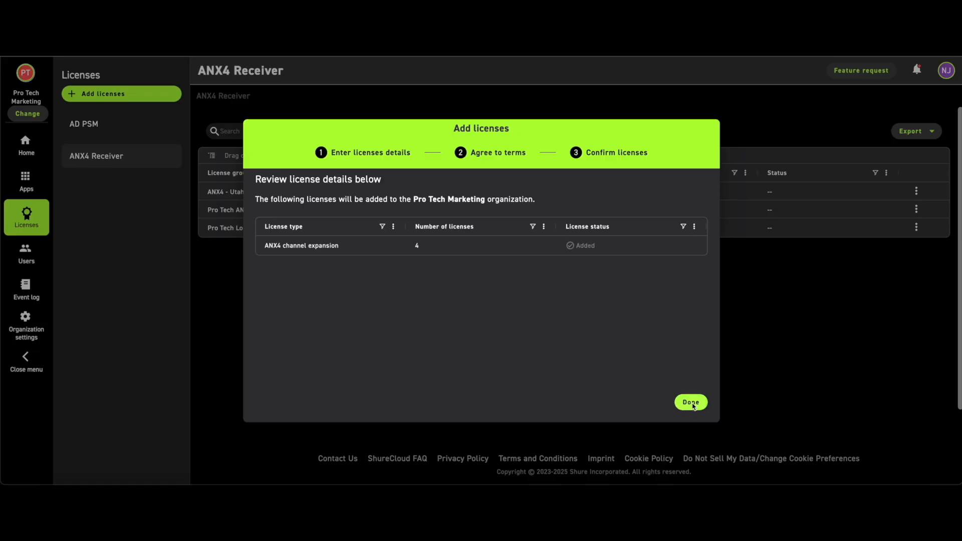
click(691, 402)
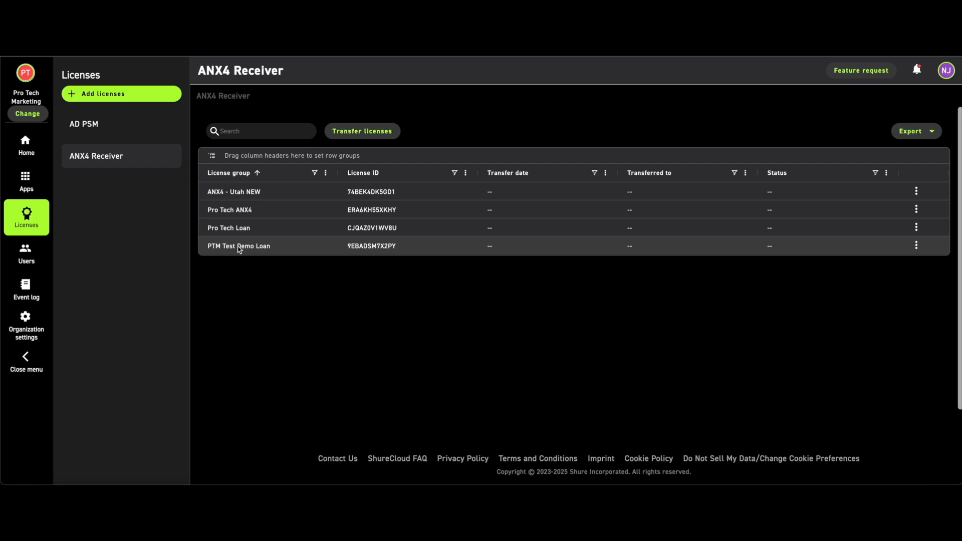
Open the 'ANX4 - Utah NEW' group's Details page from the ANX4 Receiver license list.
click(239, 246)
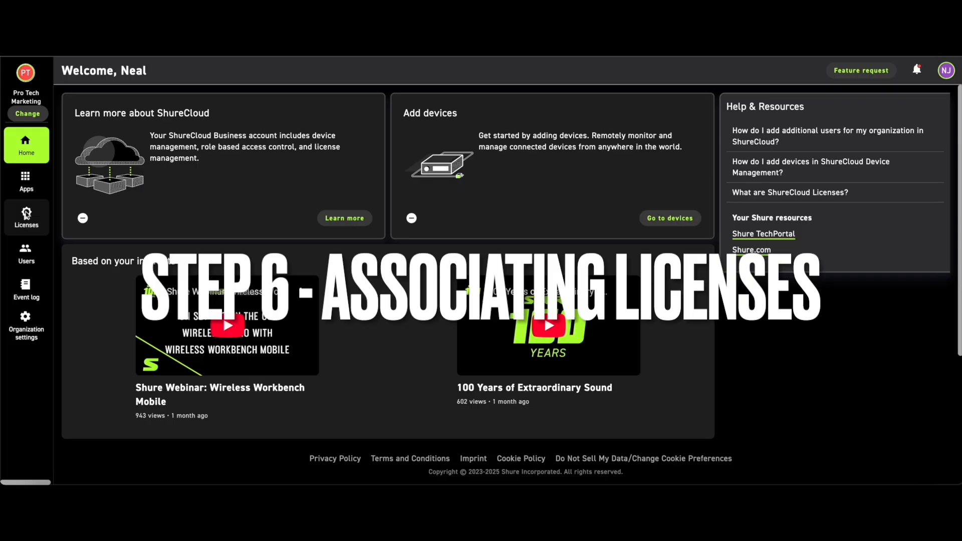
click(27, 214)
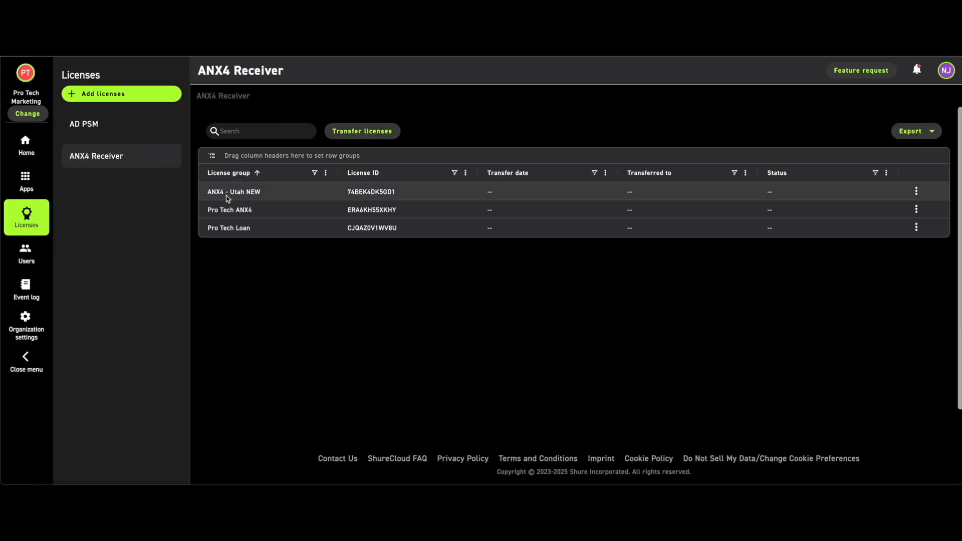
click(233, 192)
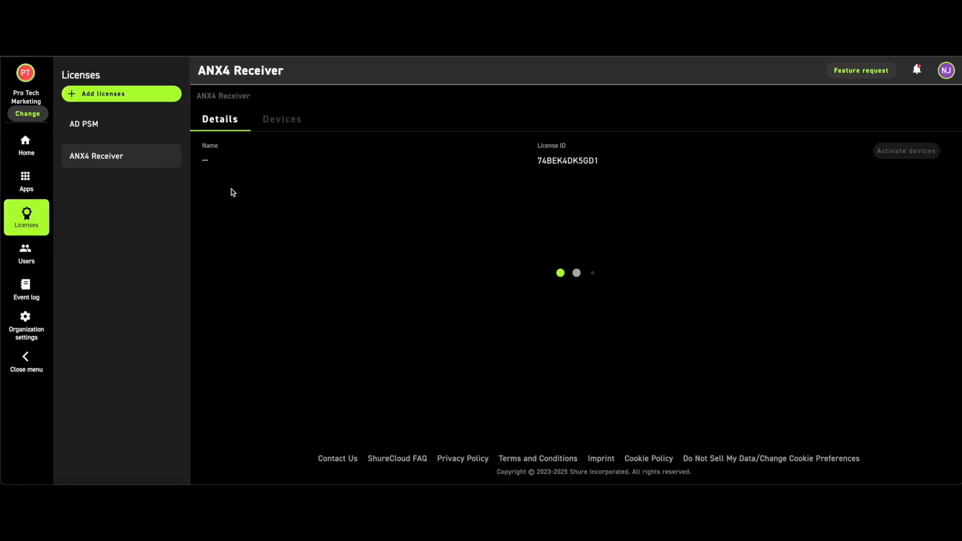
Apply the 8-channels license from this group to the ANX4 - Utah receiver.
click(908, 154)
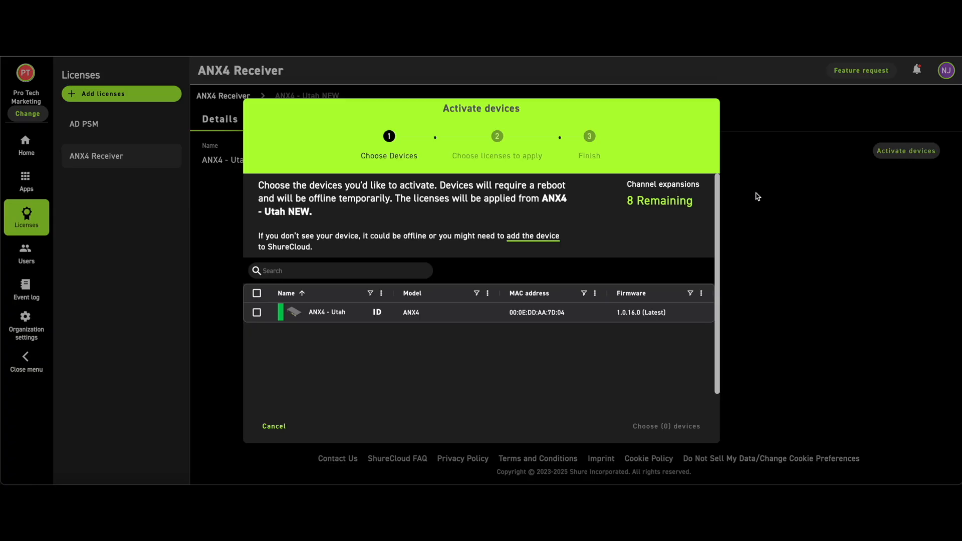
click(256, 313)
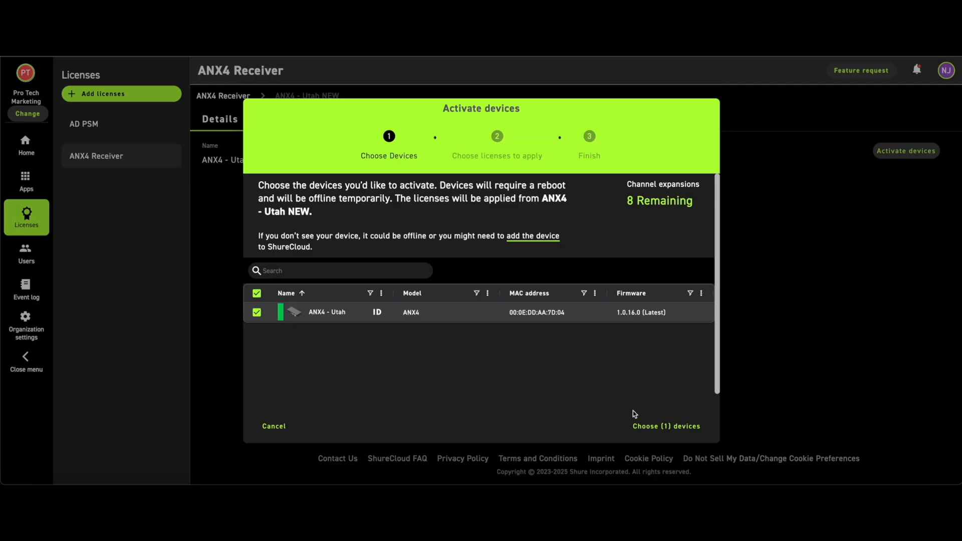
click(662, 427)
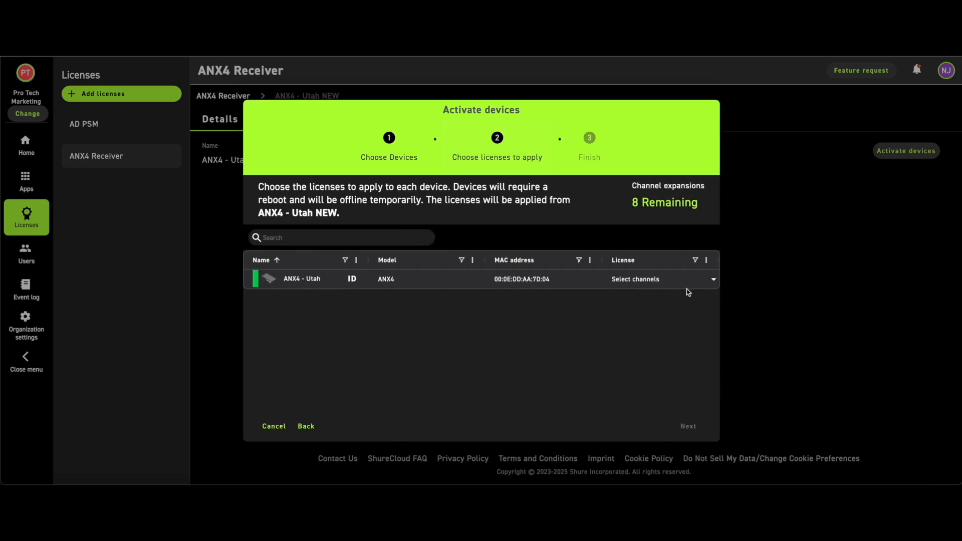
click(713, 279)
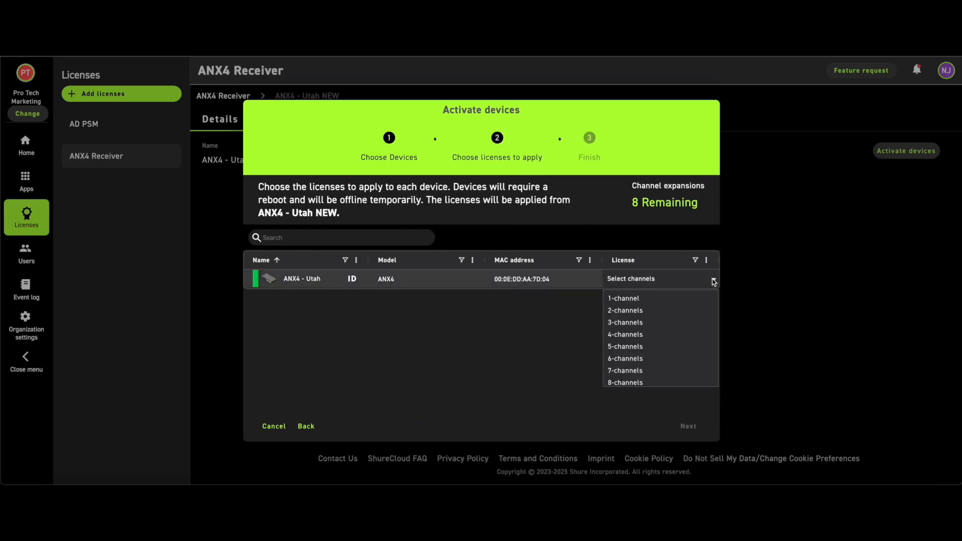
click(645, 383)
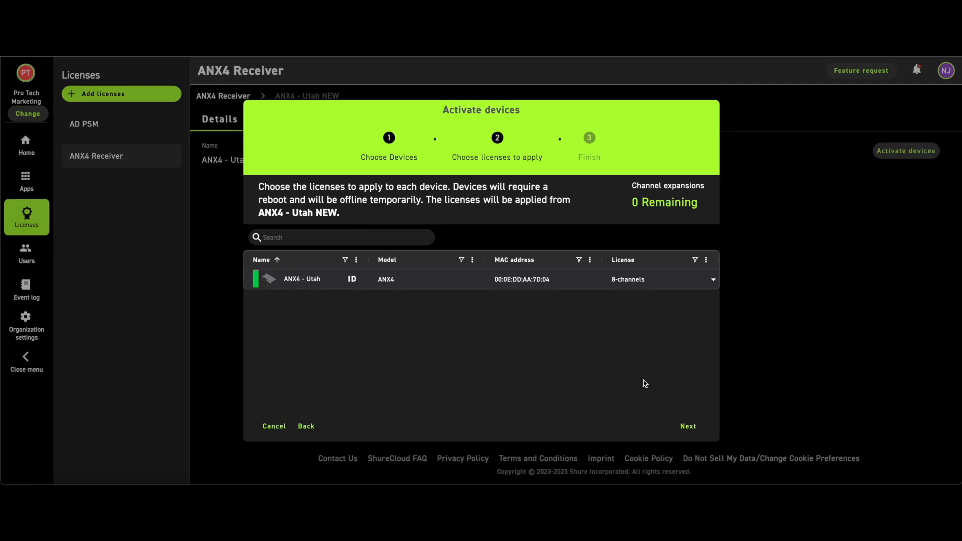
click(688, 427)
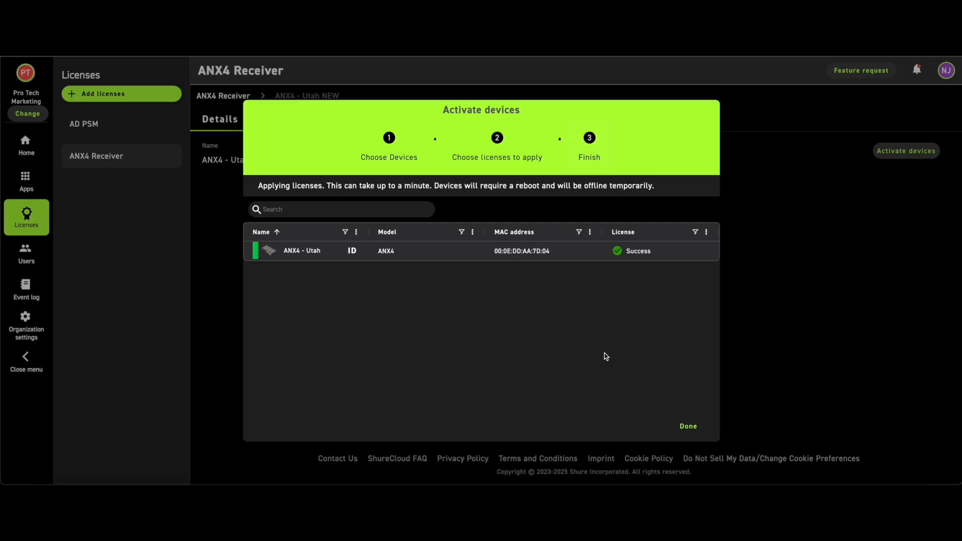
click(688, 426)
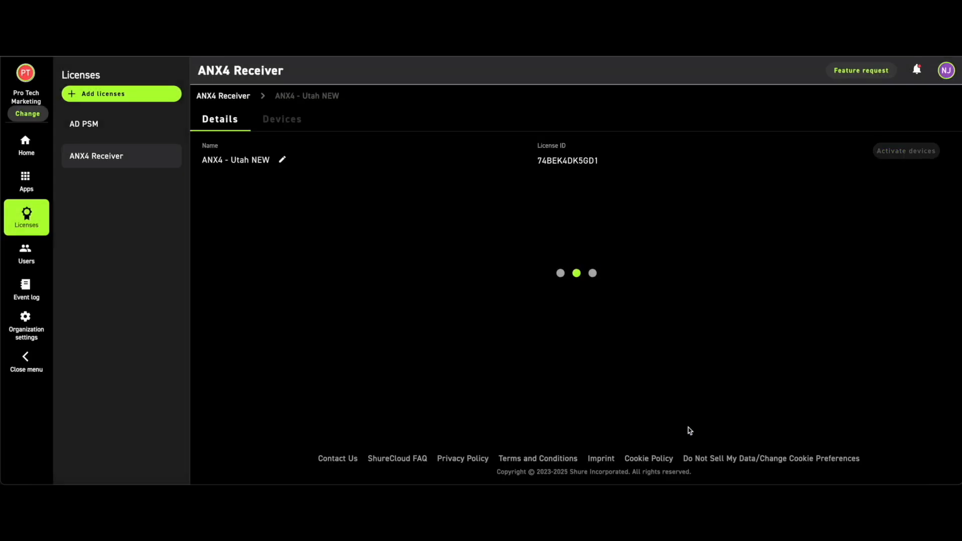